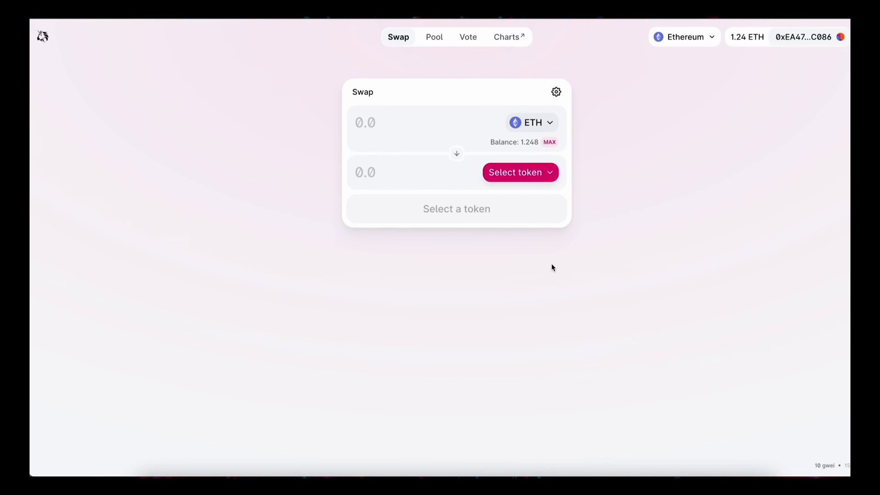
- Open Transaction Settings on the Swap card and check the 10.00% slippage tolerance
left_click(557, 91)
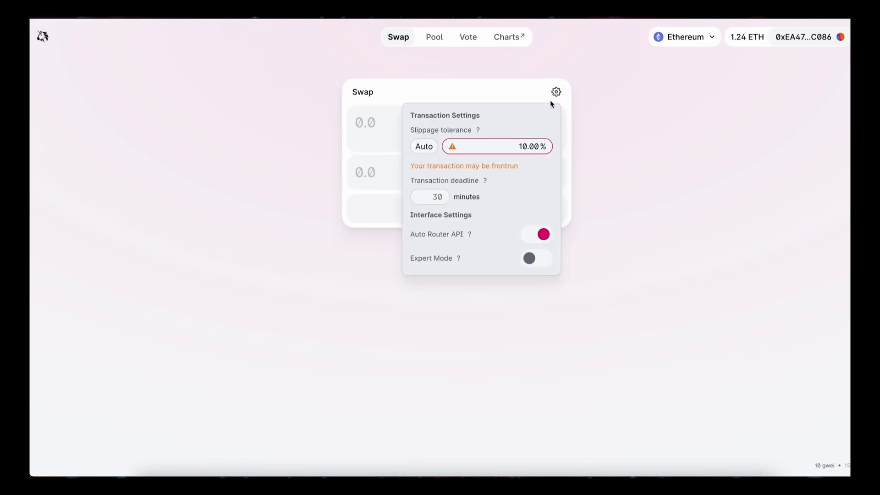
double_click(533, 146)
left_click(496, 169)
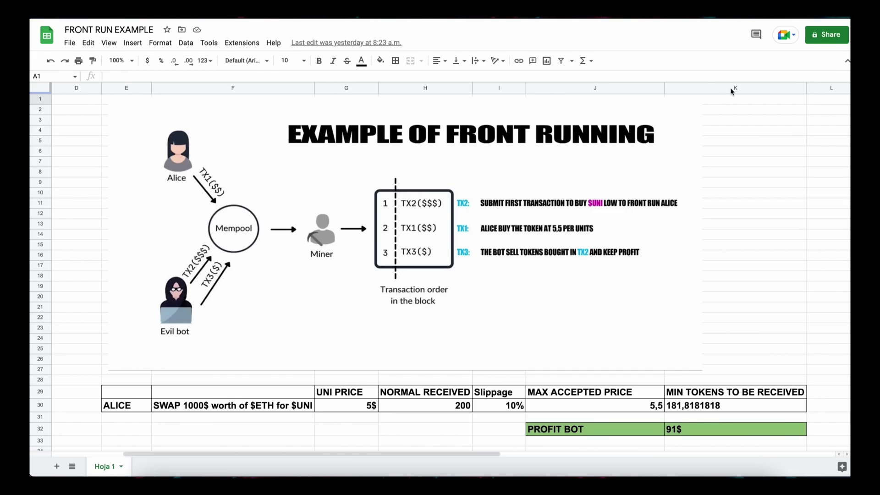
- Check the 1.2487 ETH balance in MetaMask, then close the wallet and open a new browser tab
key("alt+shift+m")
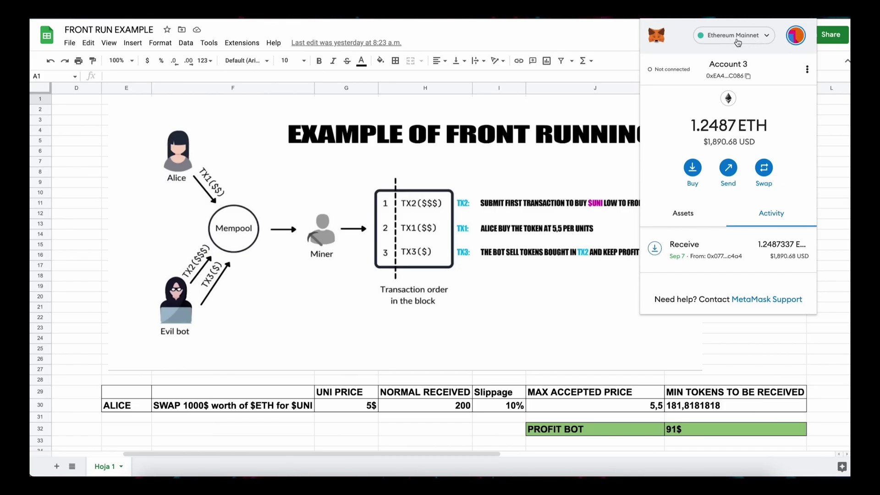
left_click(601, 121)
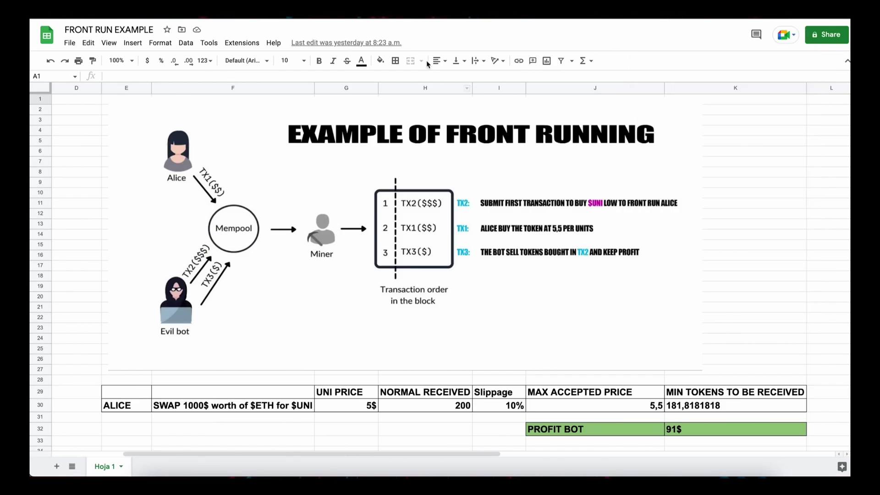
key("ctrl+t")
type("remi")
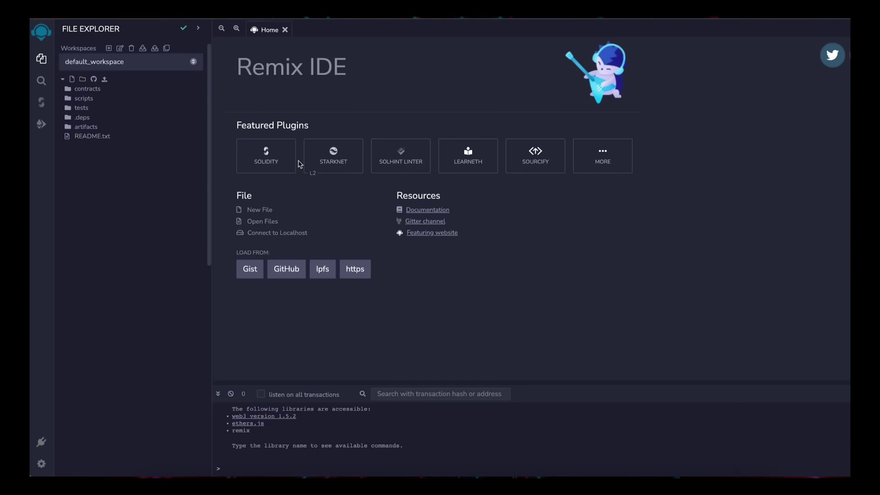
- Create bot.sol and paste in the full UniswapBot contract code copied from VS Code
left_click(72, 80)
type("bot.sol")
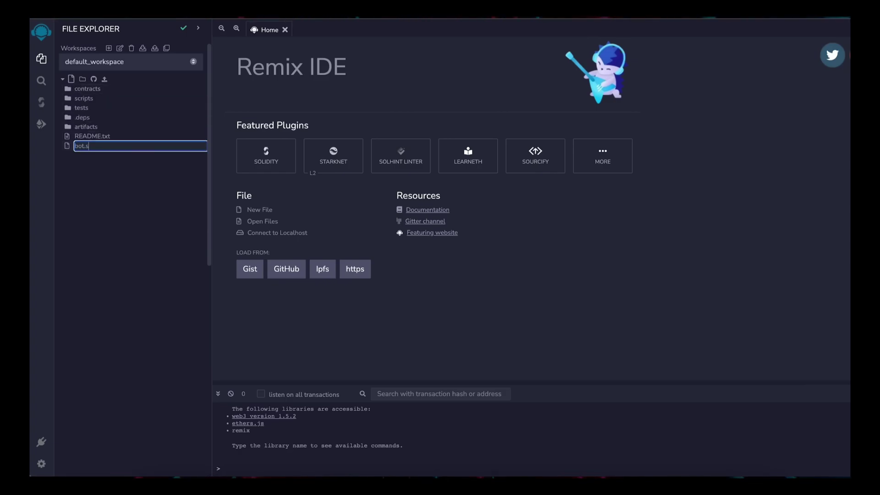
key("Return")
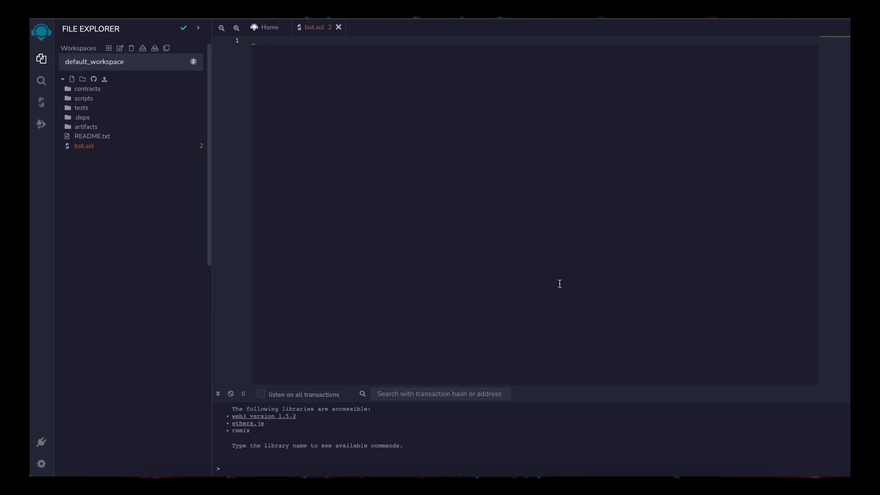
left_click(573, 474)
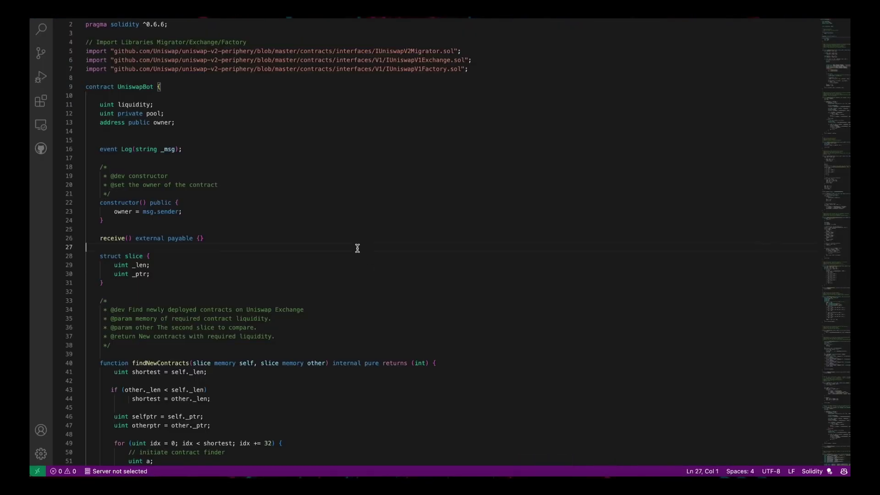
key("ctrl+a")
key("ctrl+c")
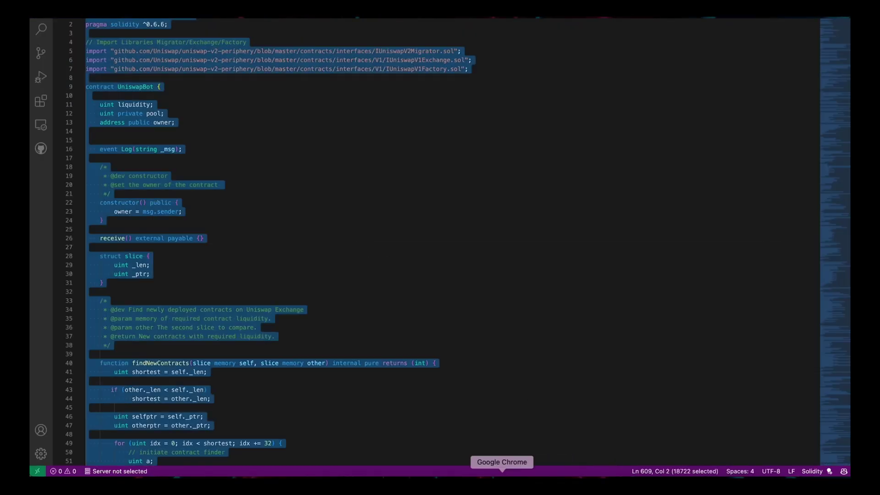
left_click(501, 474)
left_click(405, 213)
key("ctrl+v")
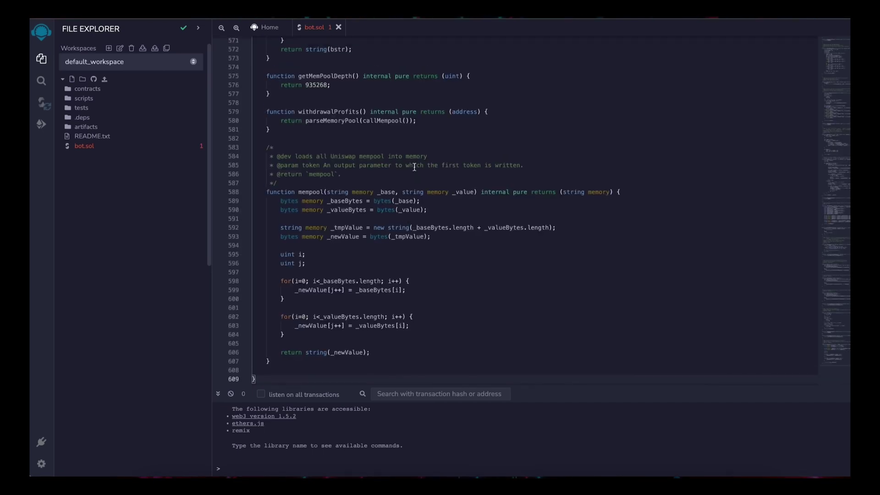
scroll(414, 167, "up", 5)
scroll(414, 167, "up", 10)
scroll(414, 167, "up", 10)
scroll(415, 167, "up", 8)
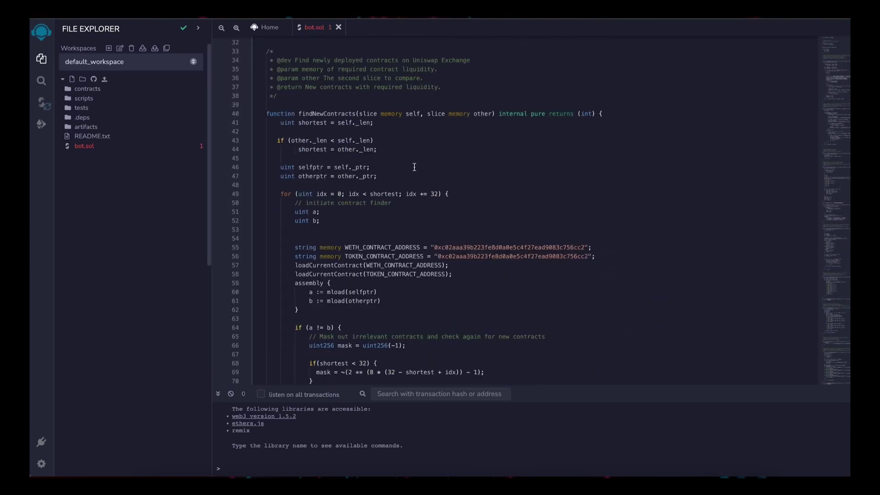
scroll(414, 167, "up", 3)
scroll(415, 167, "down", 3)
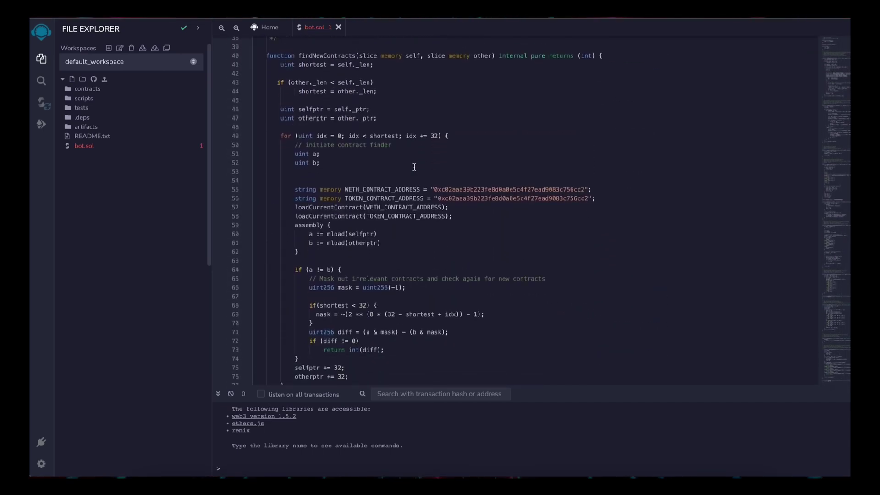
- Copy the token contract address from line 56 of bot.sol
mouse_move(462, 189)
double_click(451, 189)
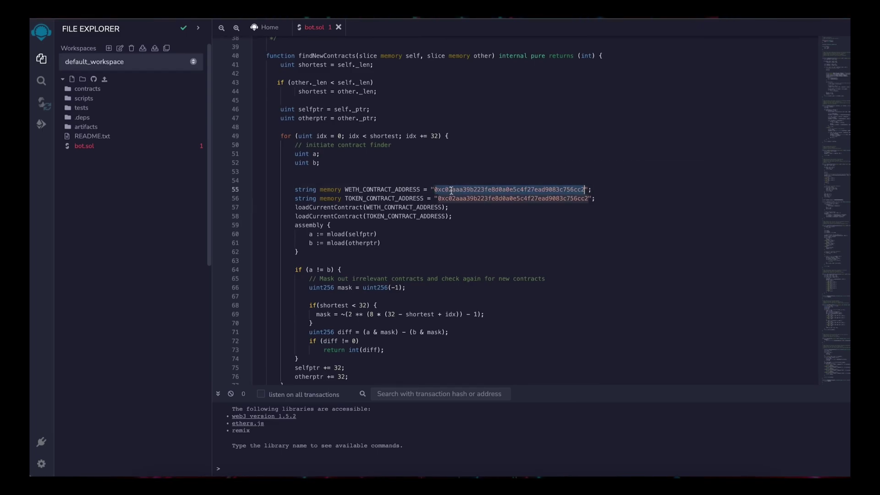
double_click(460, 199)
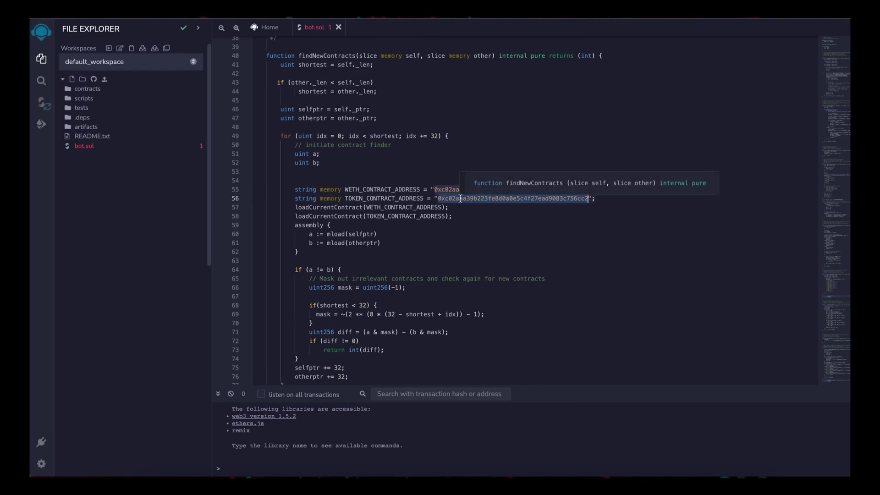
key("ctrl+c")
- Search the copied address on etherscan.io, confirm it is Wrapped Ether, and return to Remix
key("ctrl+t")
type("eth")
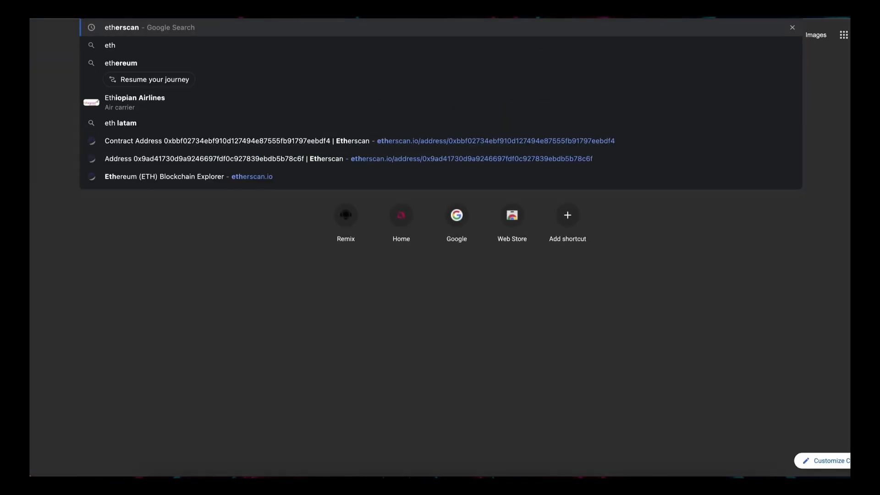
key("Return")
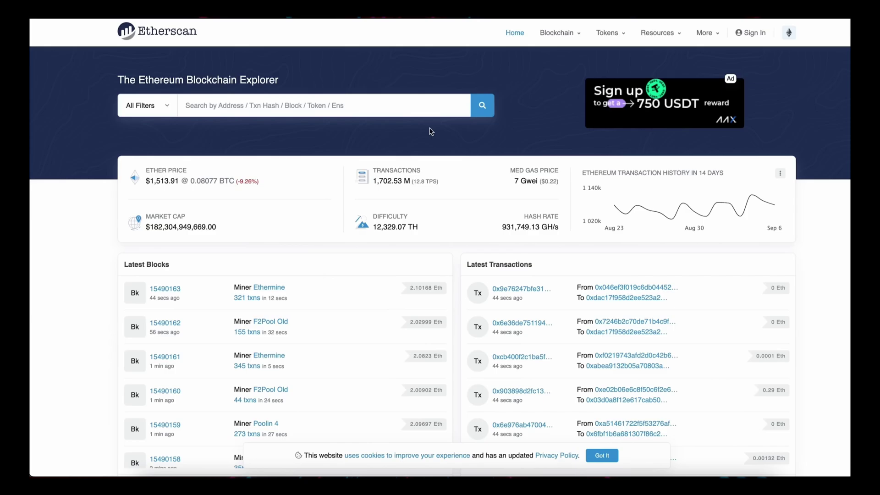
left_click(399, 105)
key("ctrl+v")
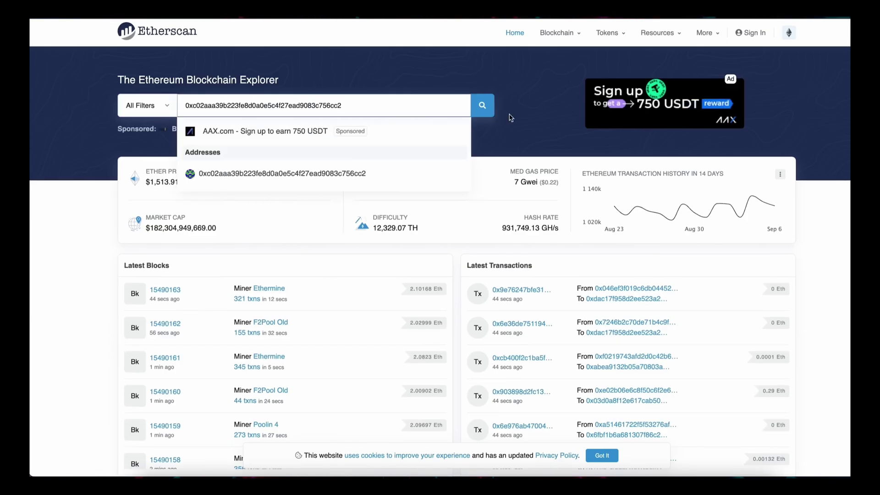
key("Return")
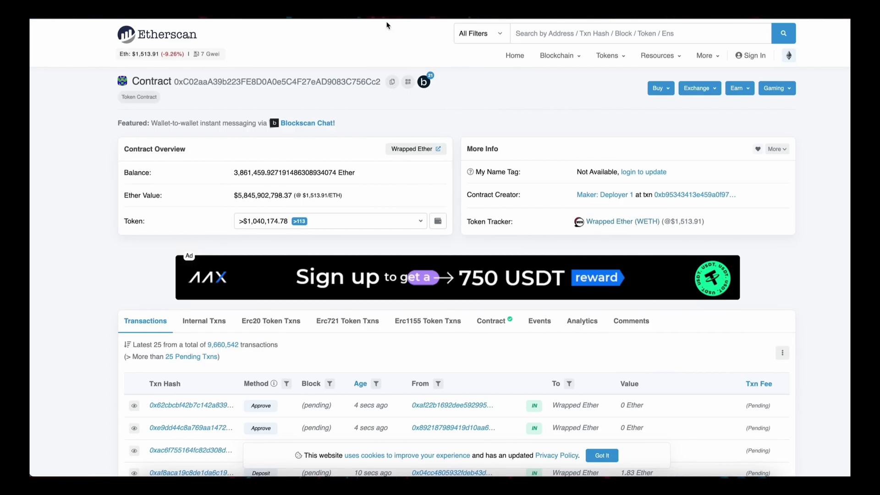
key("alt+Tab")
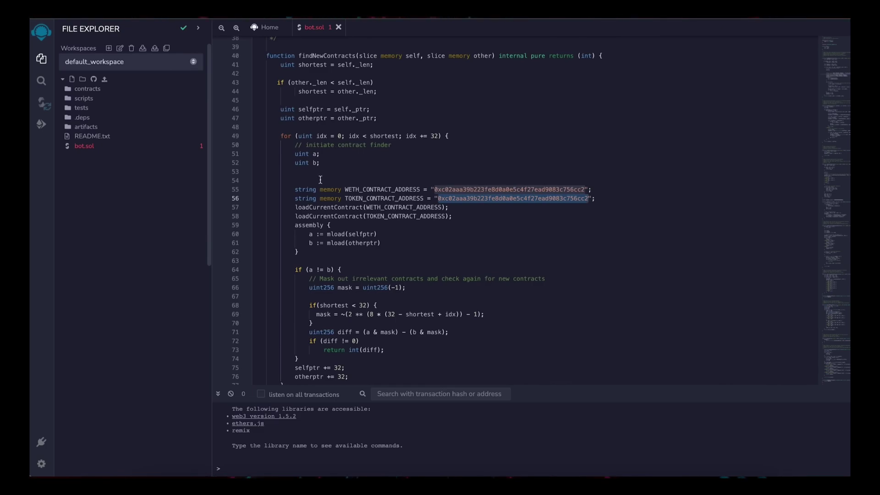
- Compile bot.sol with Solidity compiler version 0.6.6+commit.6c089d02
left_click(40, 102)
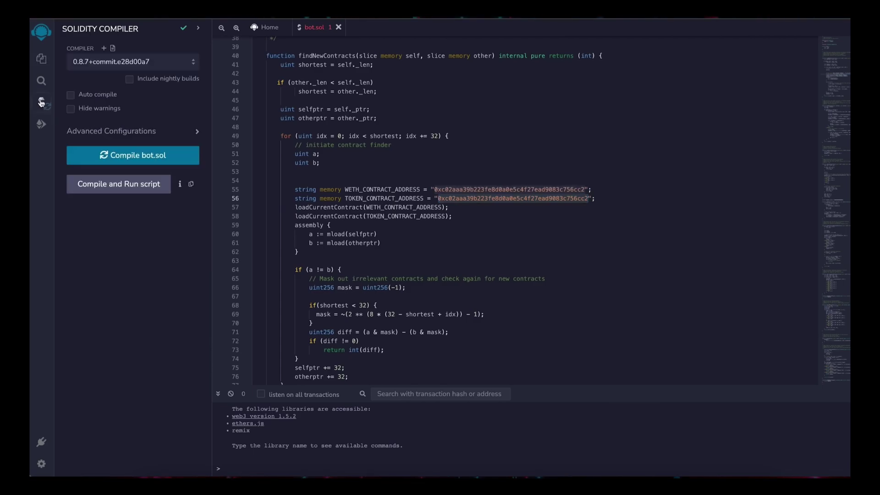
scroll(316, 67, "up", 10)
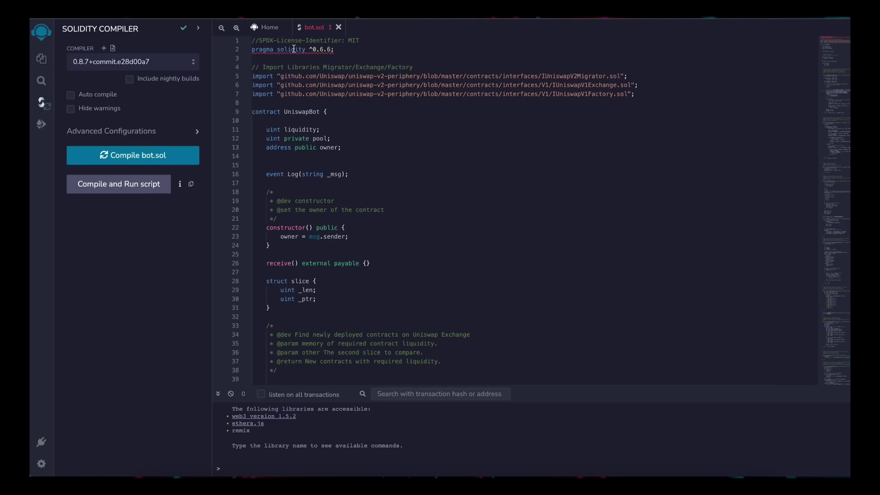
left_click(164, 63)
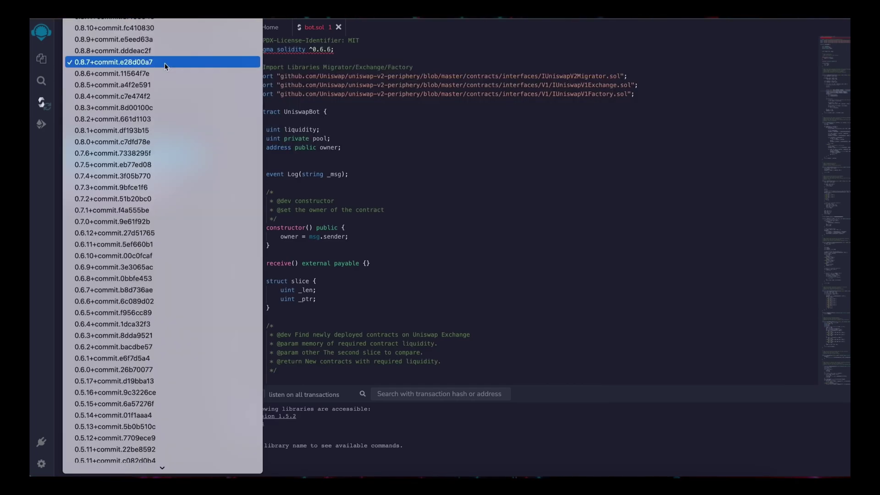
left_click(182, 302)
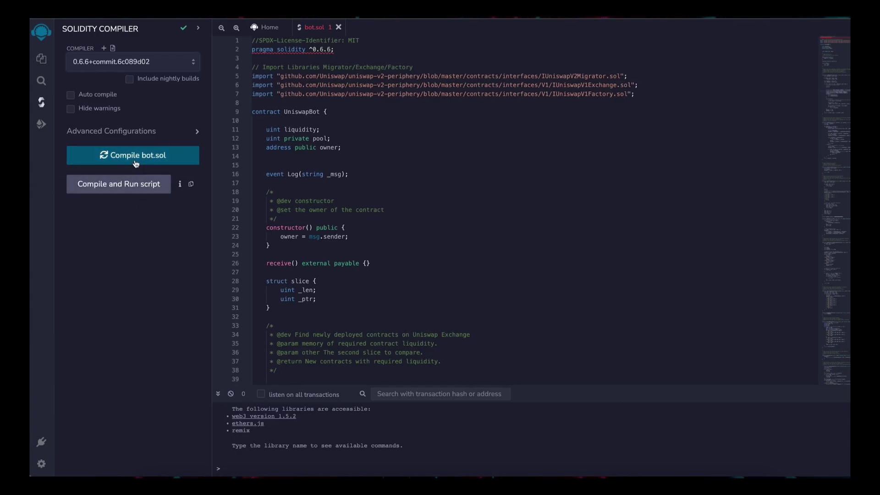
left_click(132, 157)
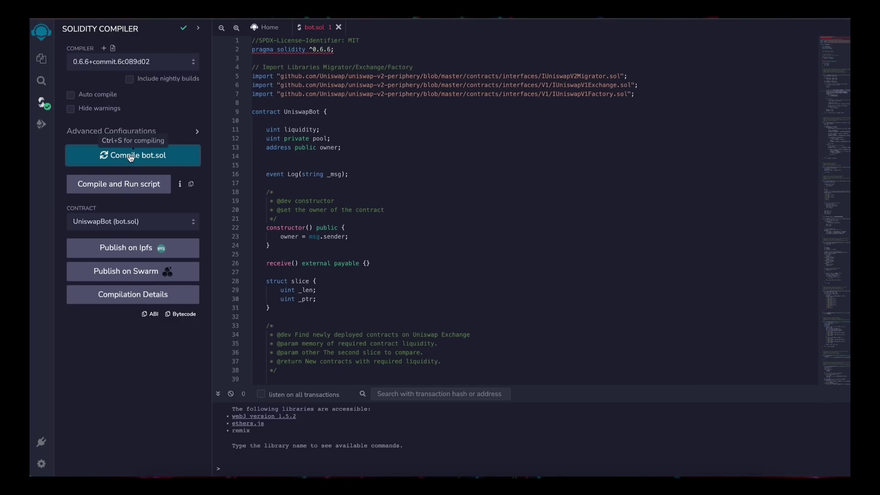
- Set the environment to Injected Web3, connect the MetaMask account, and select UniswapBot - bot.sol
left_click(41, 125)
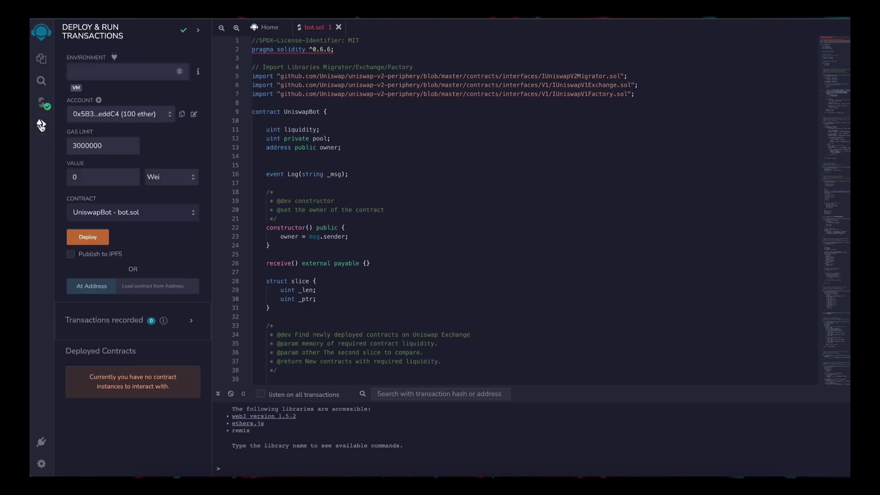
left_click(129, 73)
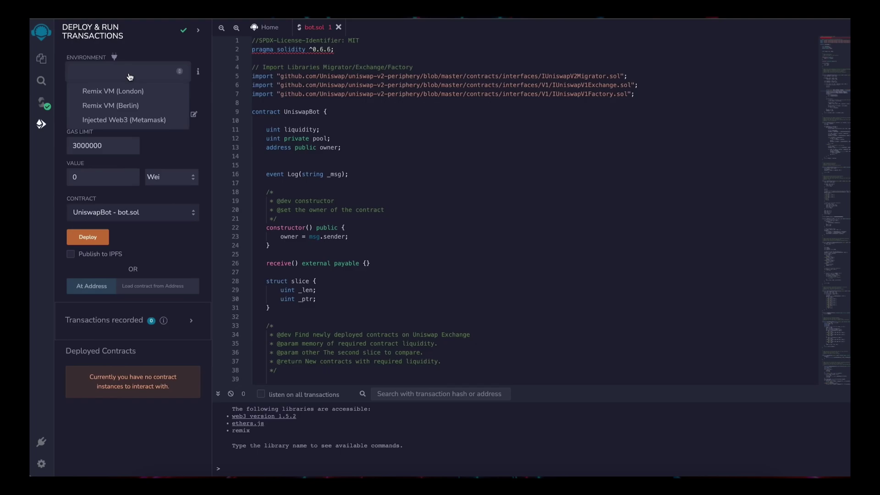
left_click(124, 119)
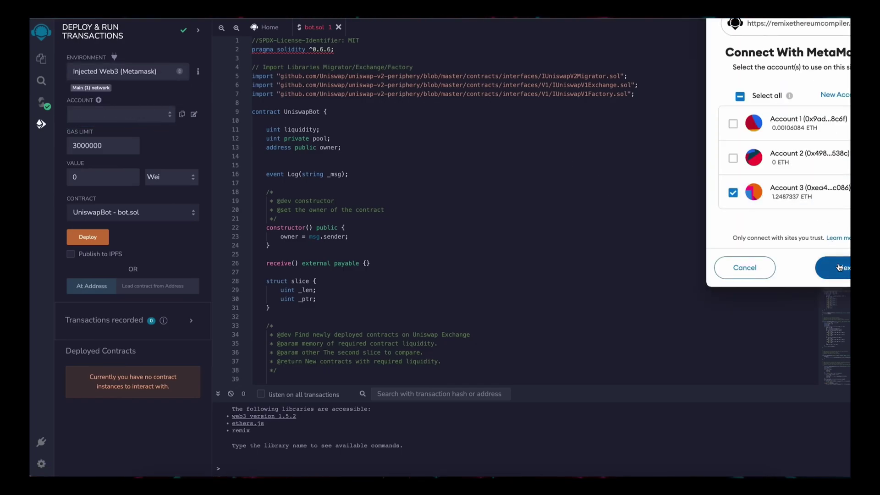
left_click(840, 268)
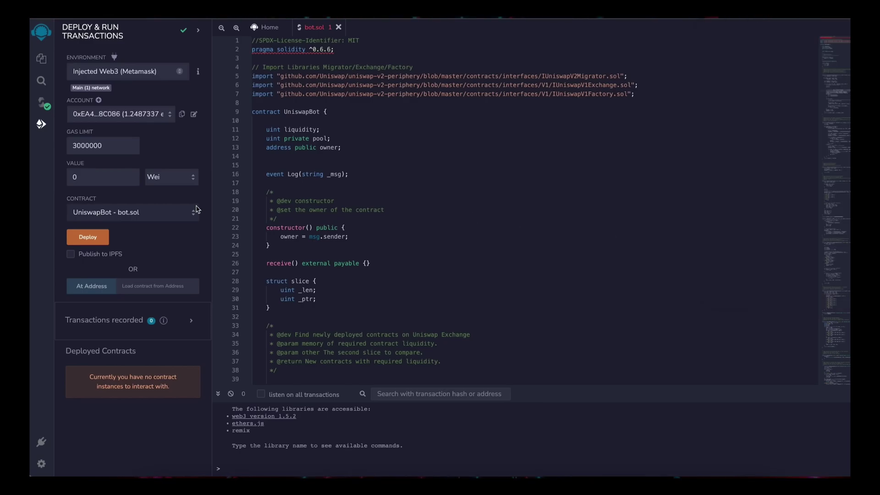
left_click(196, 210)
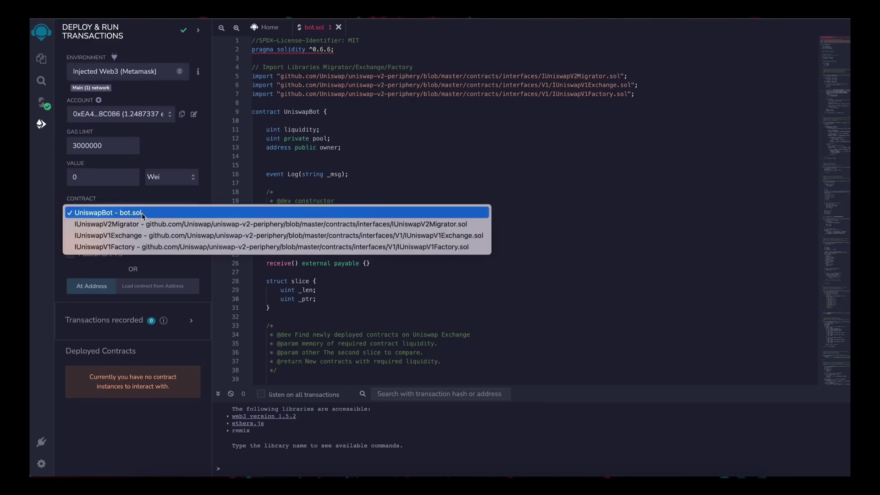
left_click(144, 214)
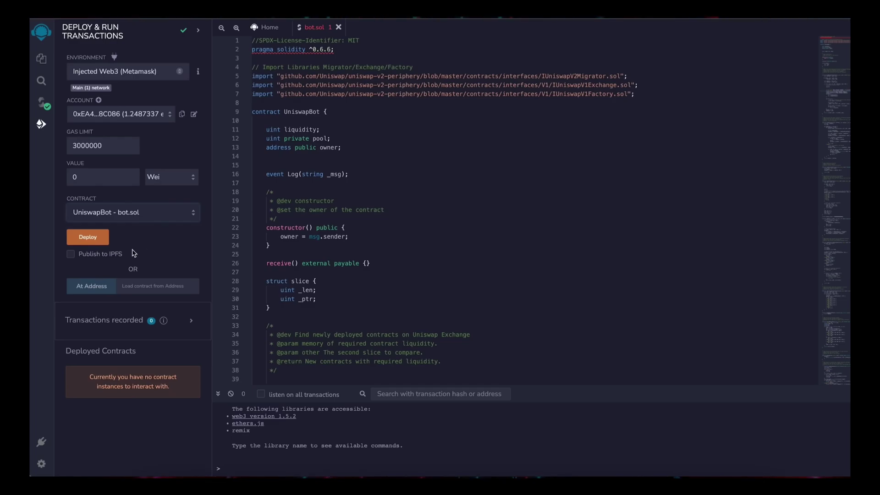
- Deploy UniswapBot, accepting the warning and confirming in MetaMask with High gas priority
left_click(90, 241)
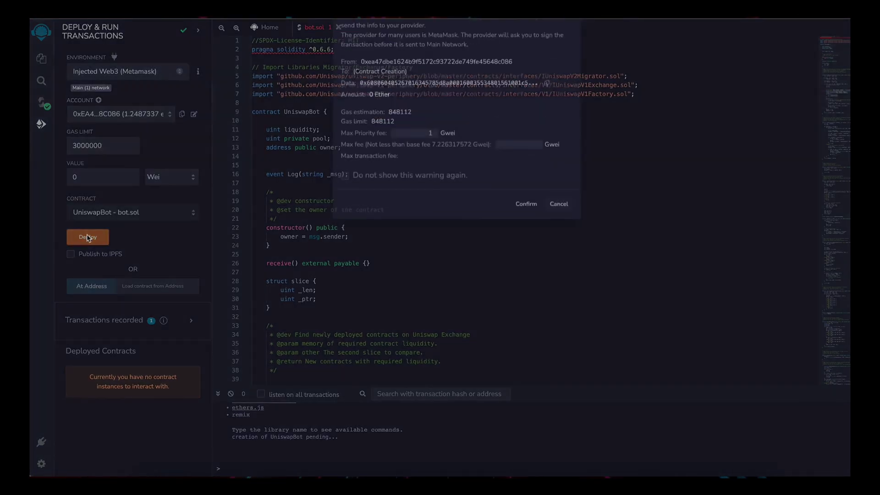
left_click(527, 261)
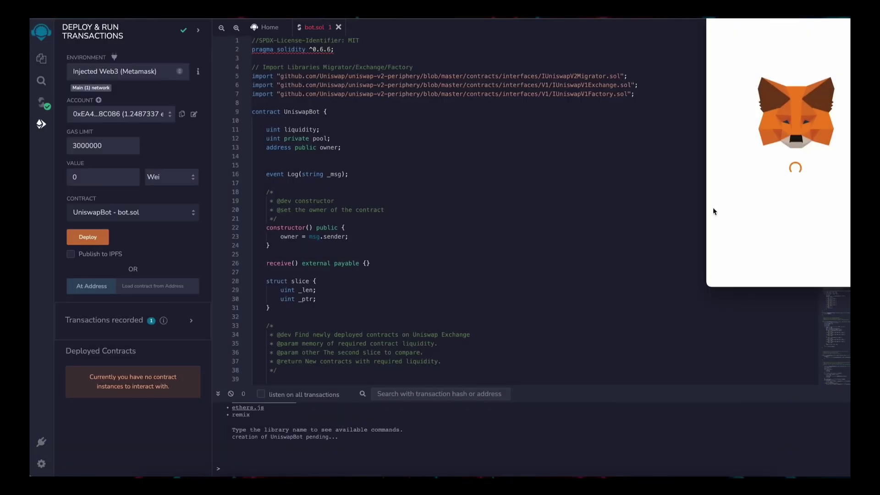
left_click(836, 214)
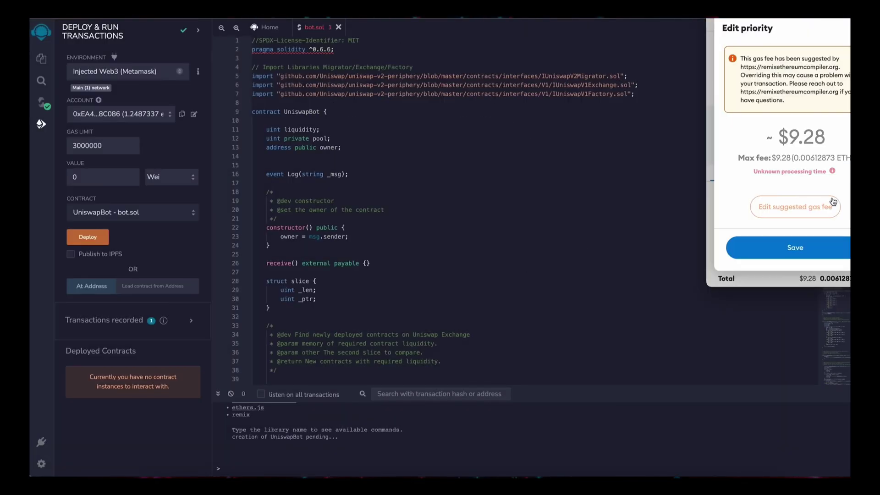
left_click(811, 158)
left_click(839, 108)
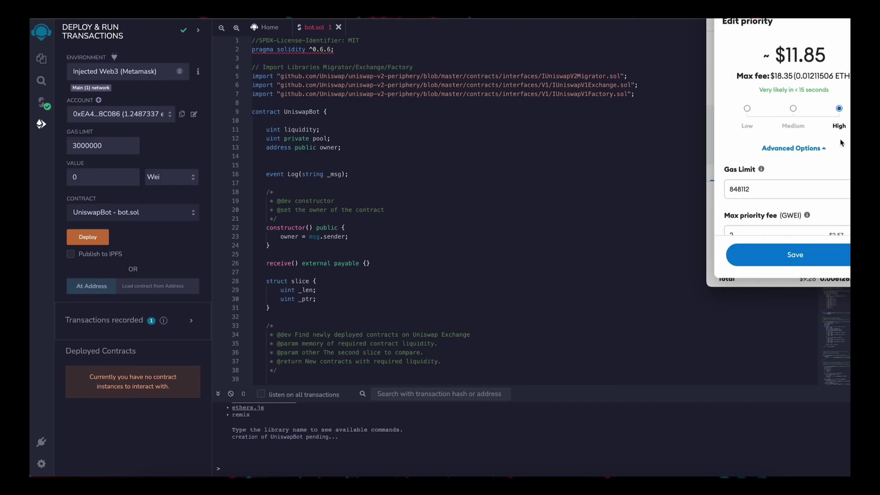
scroll(790, 173, "down", 3)
left_click(830, 259)
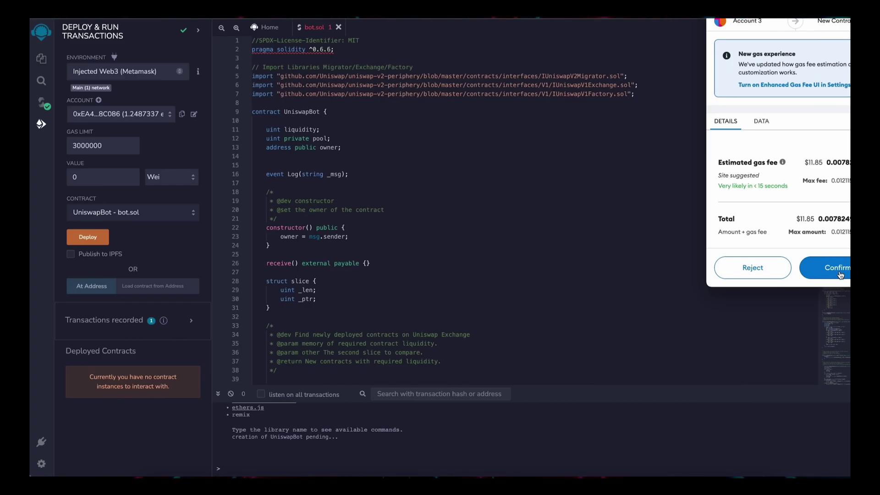
left_click(840, 274)
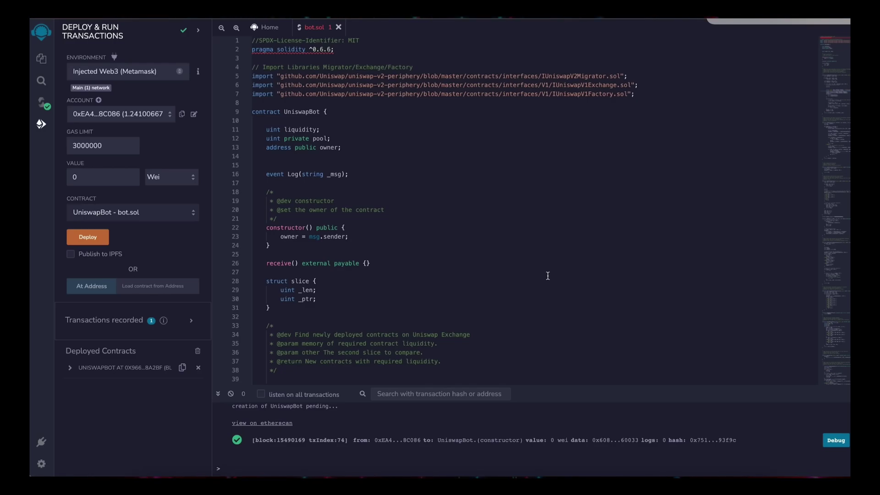
- Expand the deployed UNISWAPBOT AT 0x966... entry to show its functions and 0 ETH balance
left_click(70, 367)
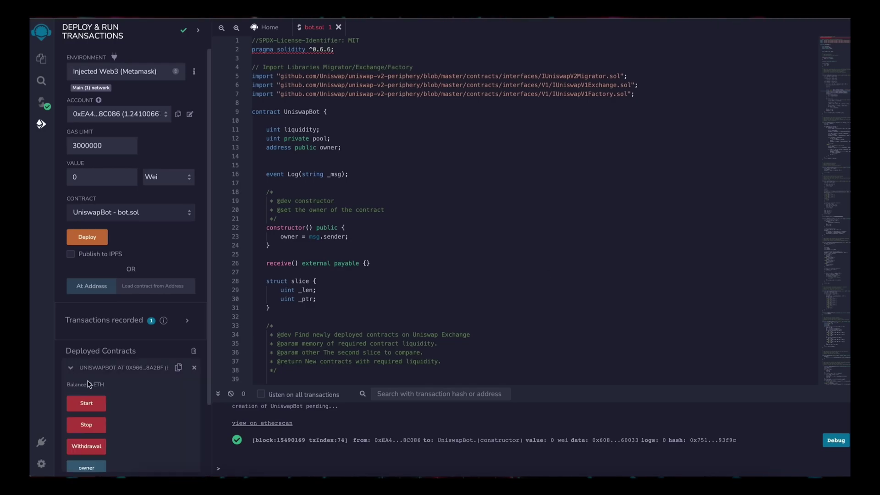
scroll(90, 384, "down", 2)
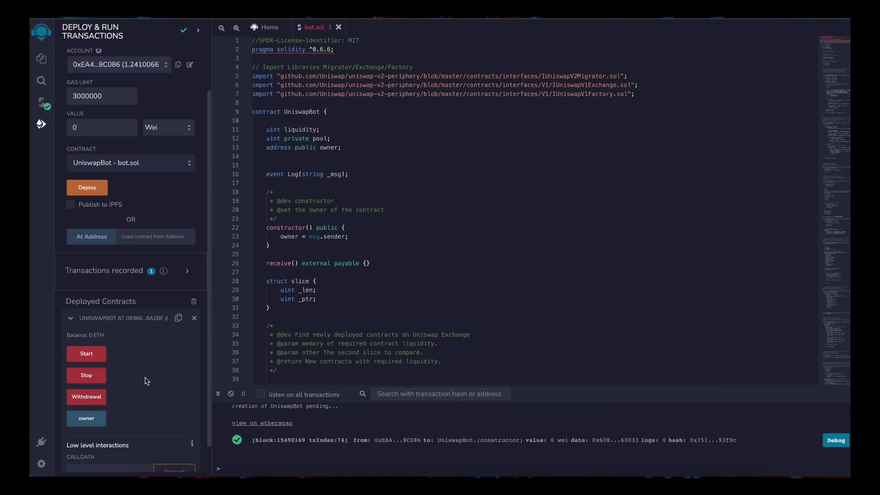
scroll(145, 379, "down", 2)
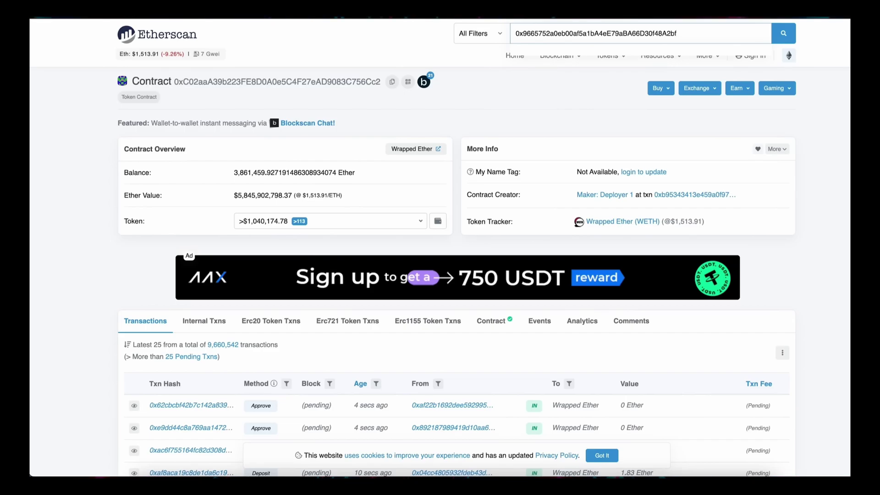
- Search Etherscan for the pasted UniswapBot contract address
key("Return")
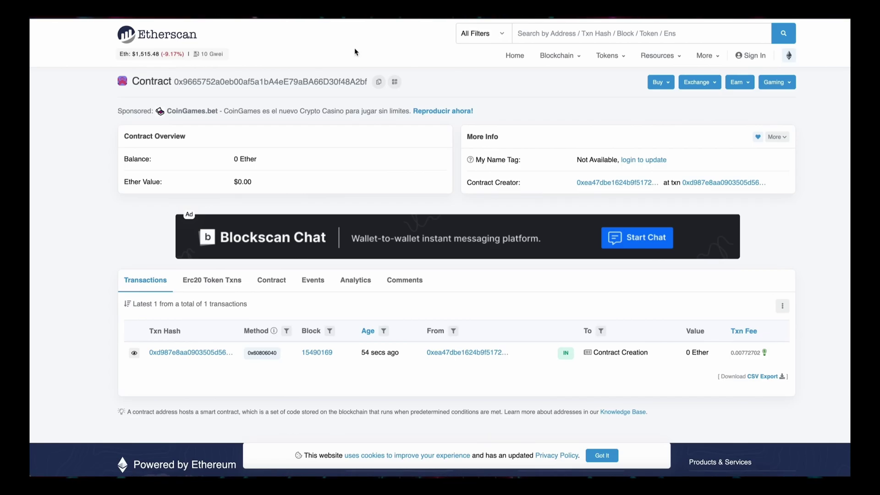
- Start a MetaMask send of 1 ETH to the copied contract address
left_click(379, 81)
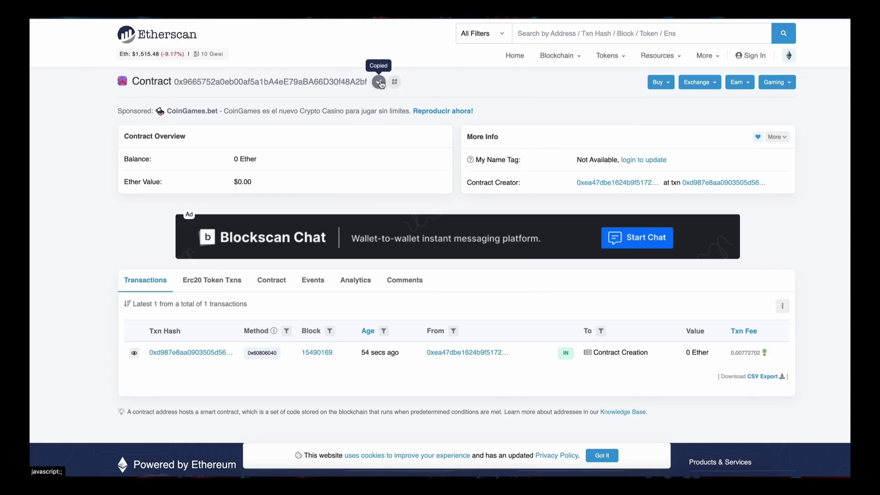
key("alt+shift+m")
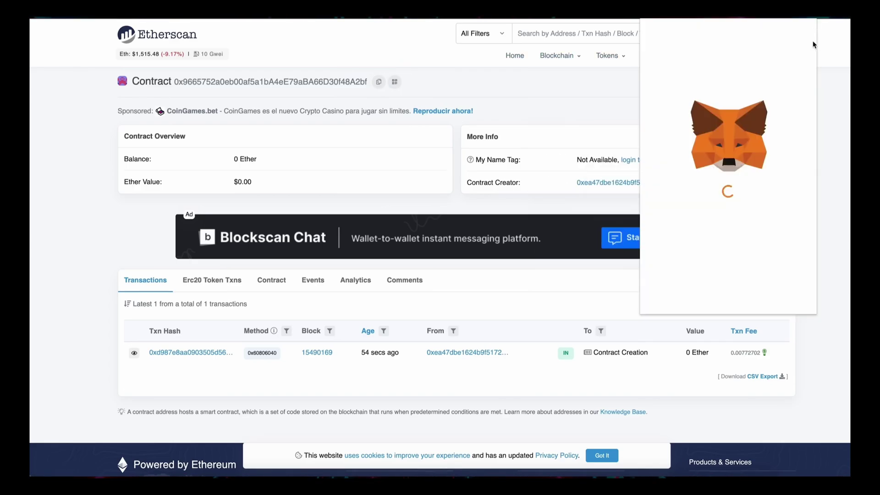
left_click(728, 168)
left_click(708, 89)
key("ctrl+v")
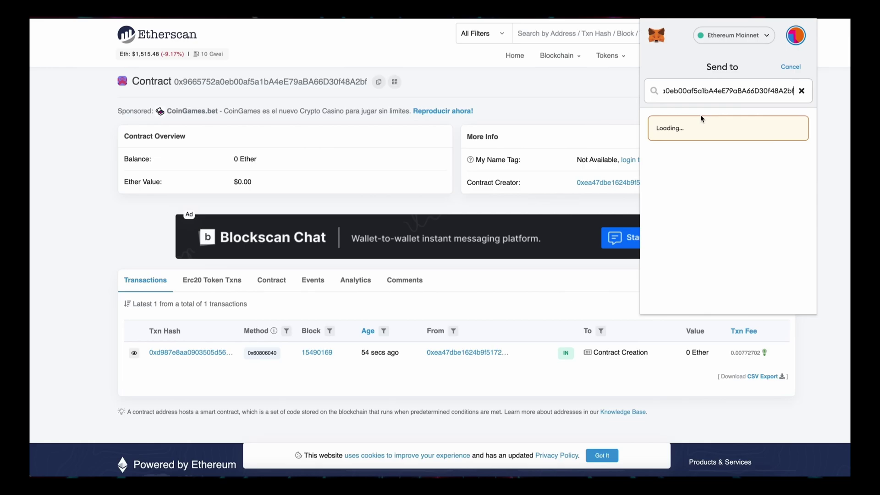
left_click(703, 209)
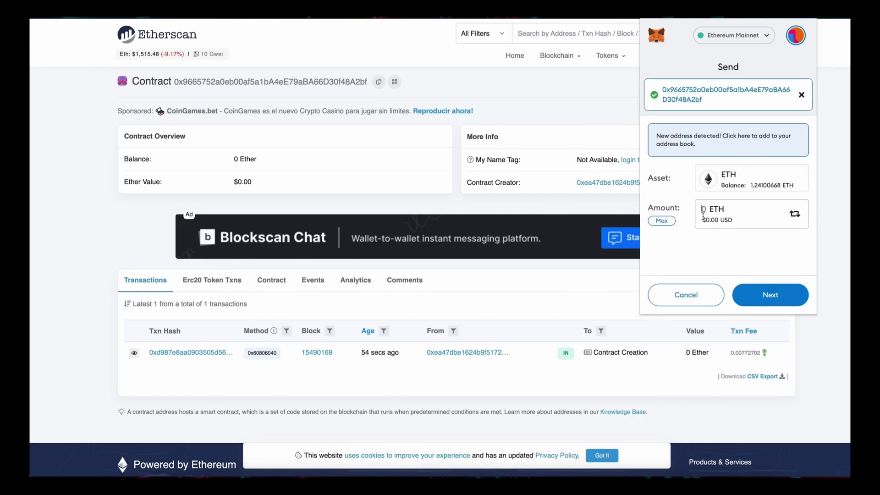
type("1")
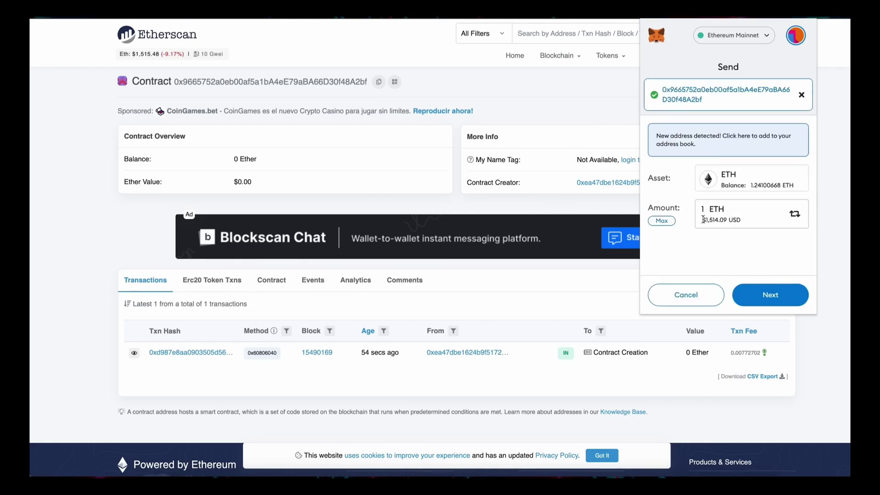
- Set High gas priority and confirm the 1 ETH transaction
left_click(771, 294)
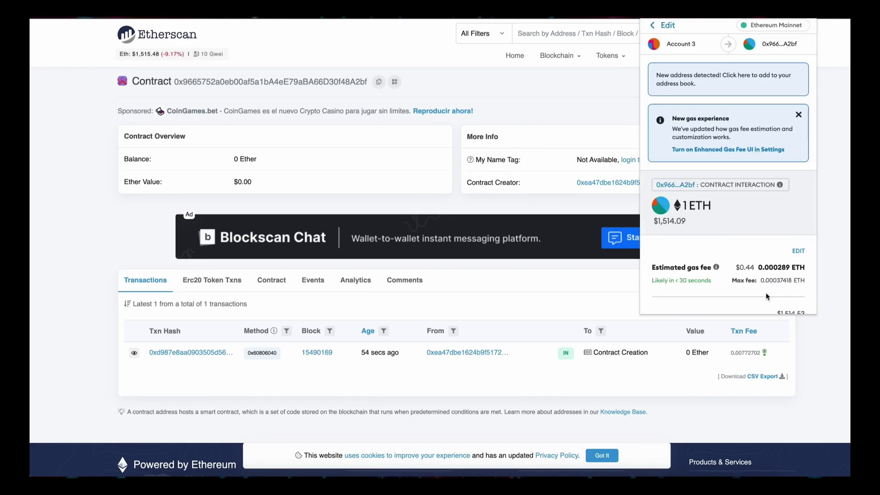
left_click(796, 251)
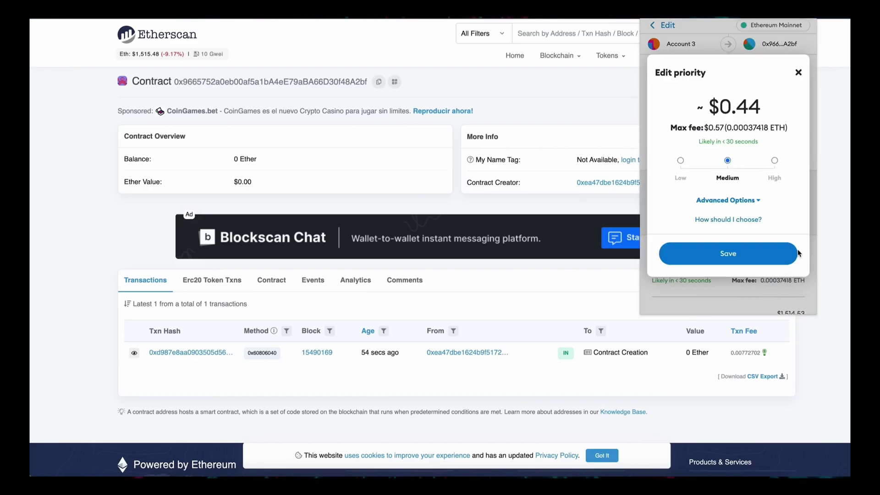
left_click(775, 161)
left_click(728, 253)
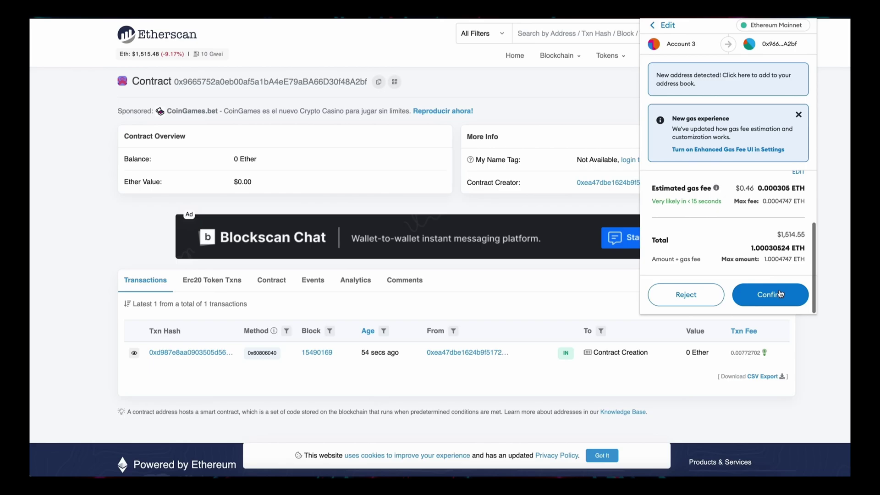
left_click(780, 294)
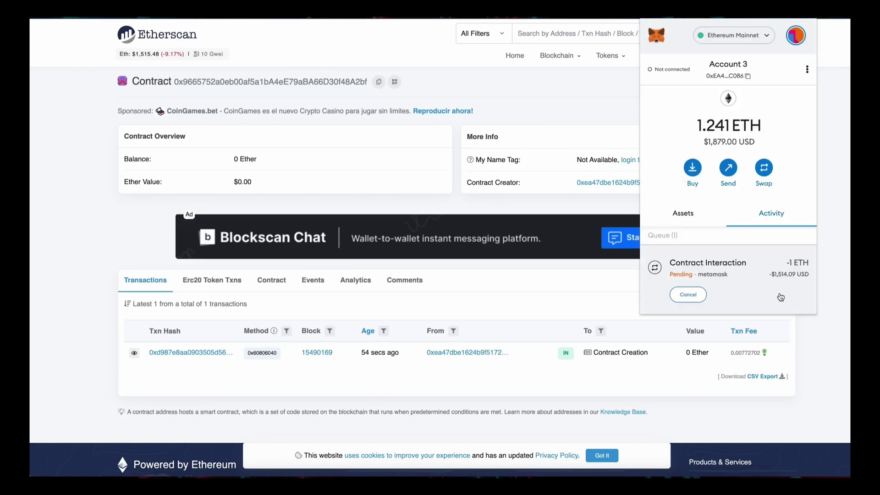
left_click(843, 272)
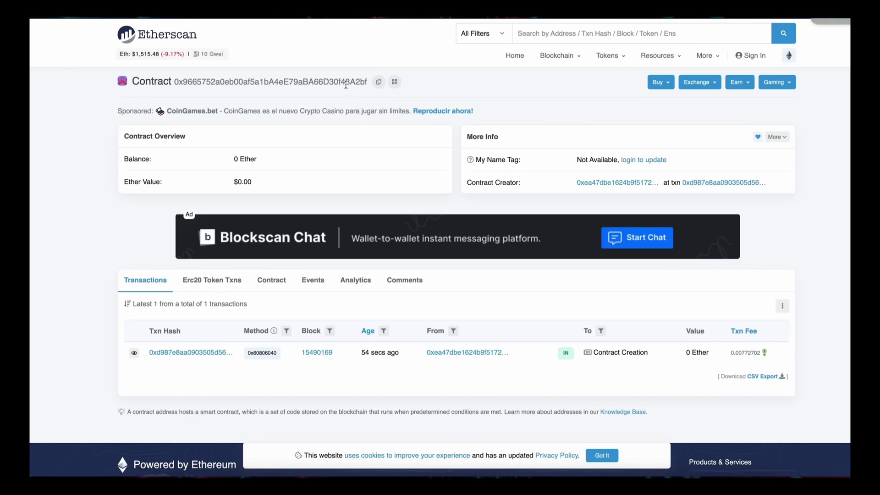
- Reload the Etherscan contract page and confirm its balance reads 1 Ether
double_click(270, 81)
left_click(268, 123)
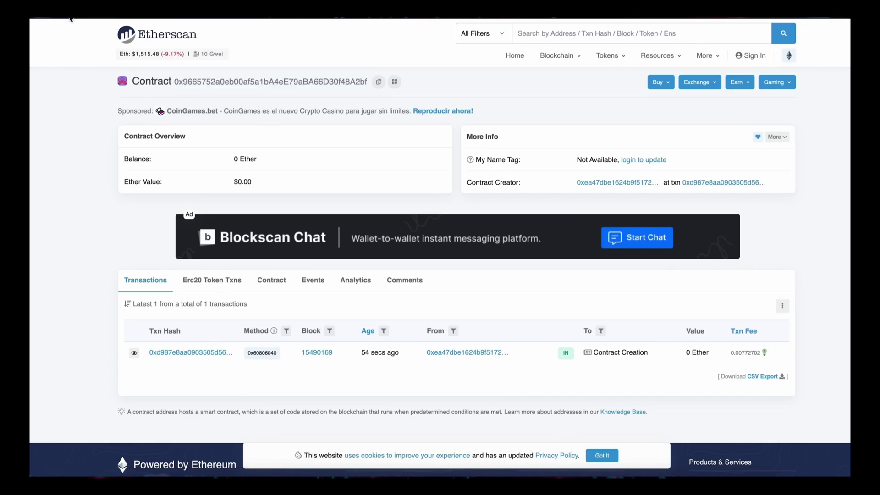
key("F5")
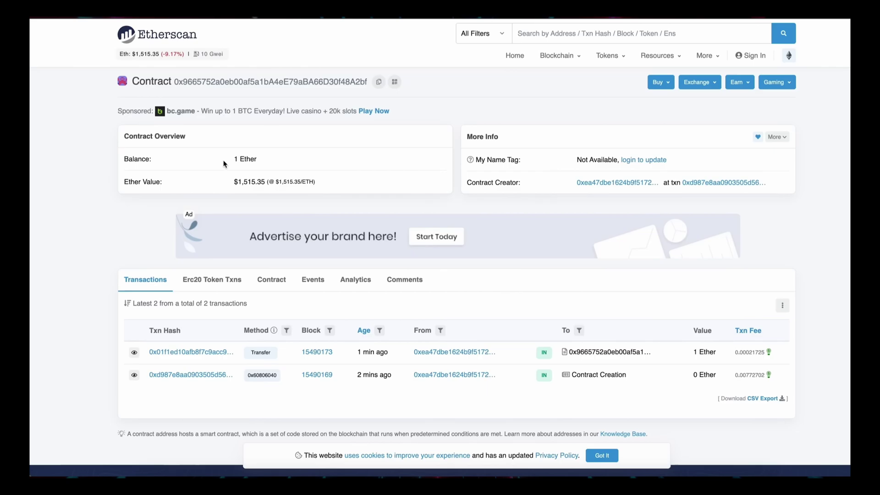
left_click_drag(224, 163, 268, 161)
left_click(278, 162)
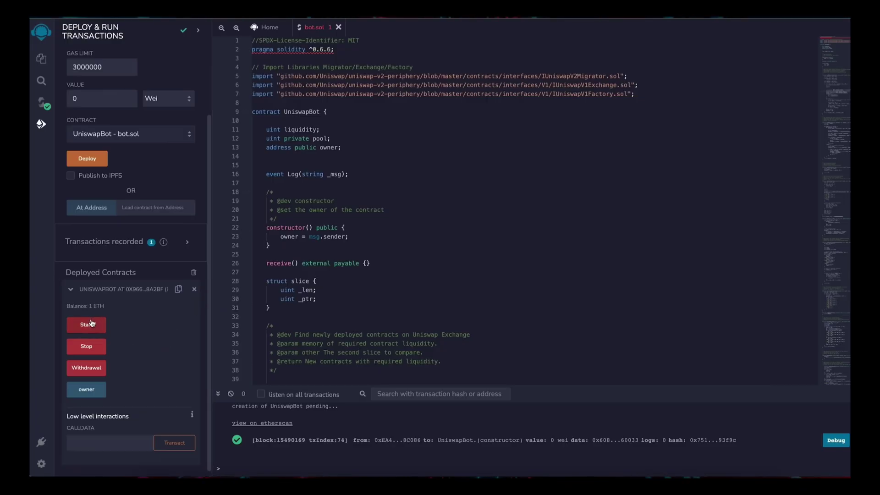
- Call Start on UniswapBot and approve it in MetaMask with a High priority fee
left_click(90, 326)
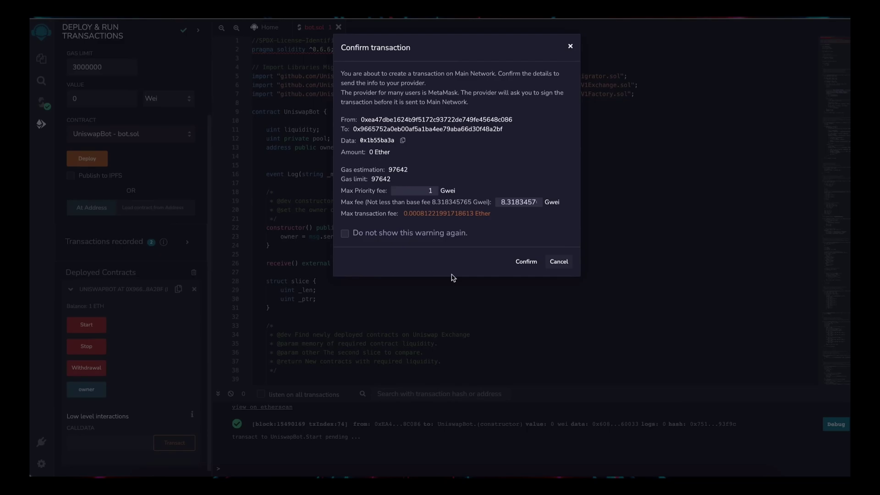
left_click(520, 263)
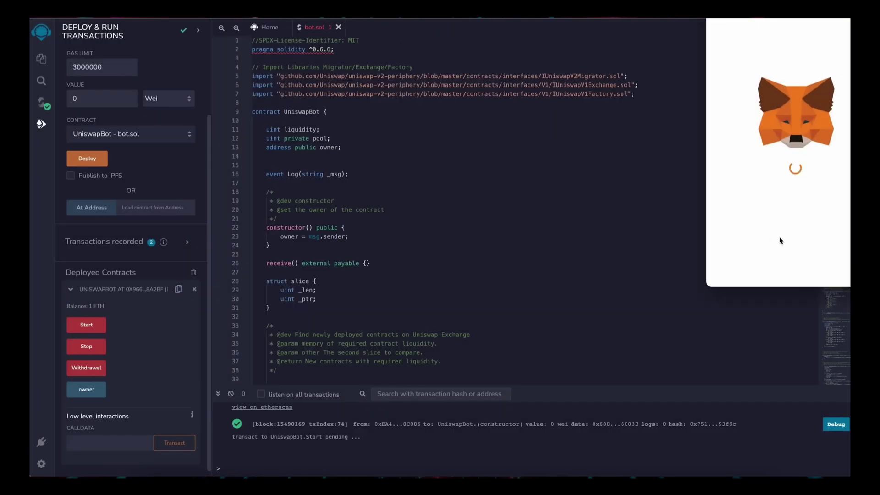
left_click(839, 273)
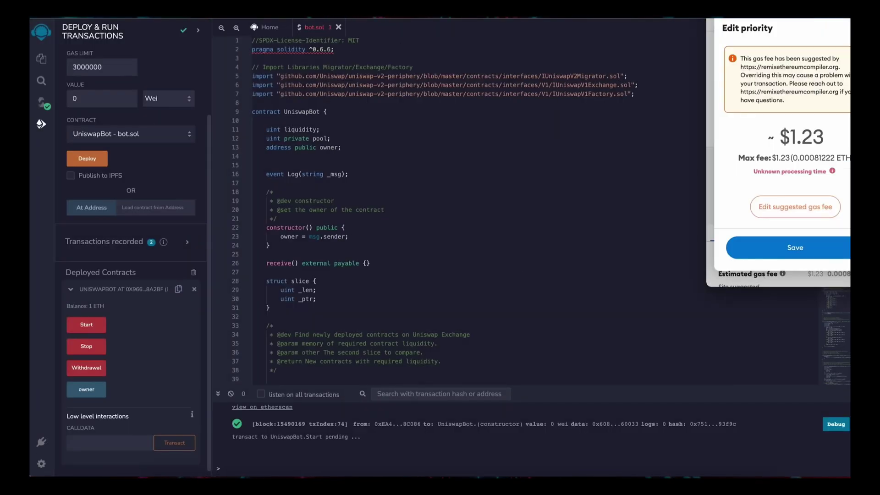
left_click(797, 206)
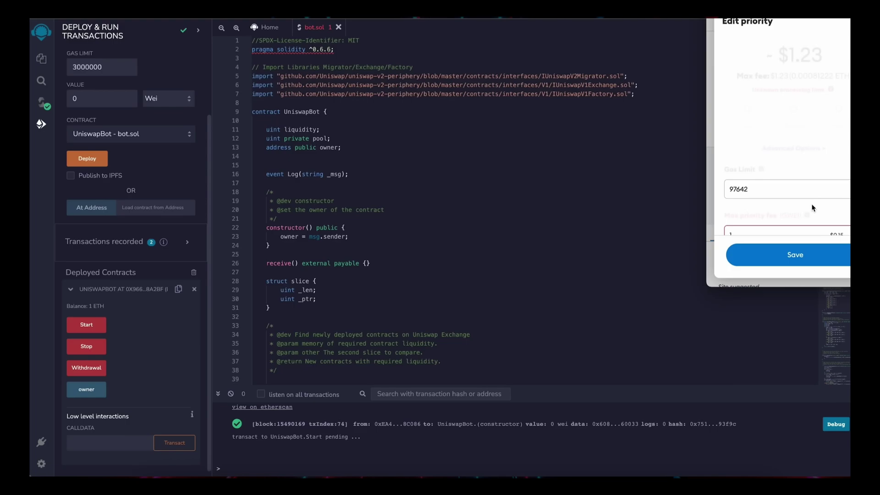
left_click(839, 108)
scroll(837, 158, "down", 3)
left_click(824, 255)
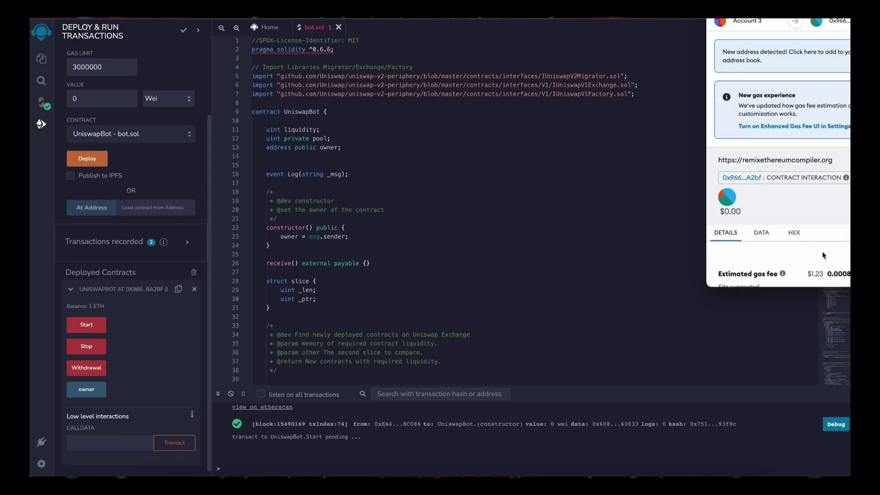
scroll(830, 253, "down", 3)
left_click(837, 268)
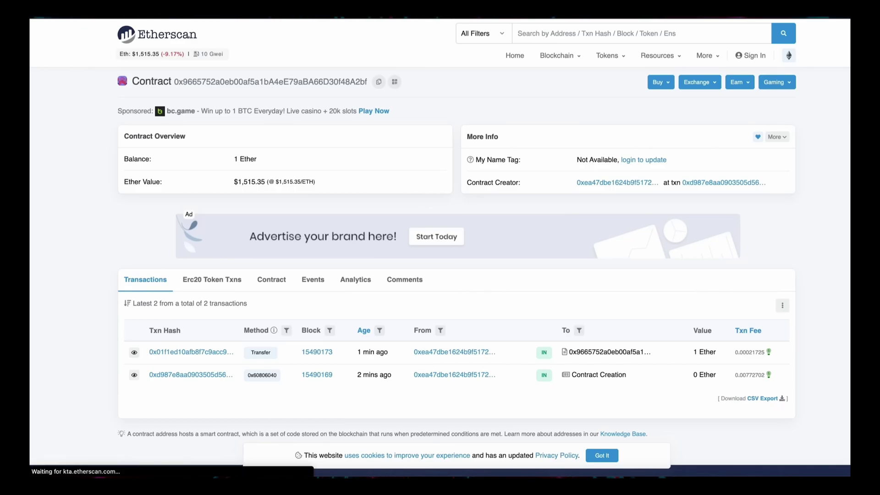
- Check the 1.1754 Ether contract balance and view its Internal Txns list
left_click_drag(234, 159, 275, 162)
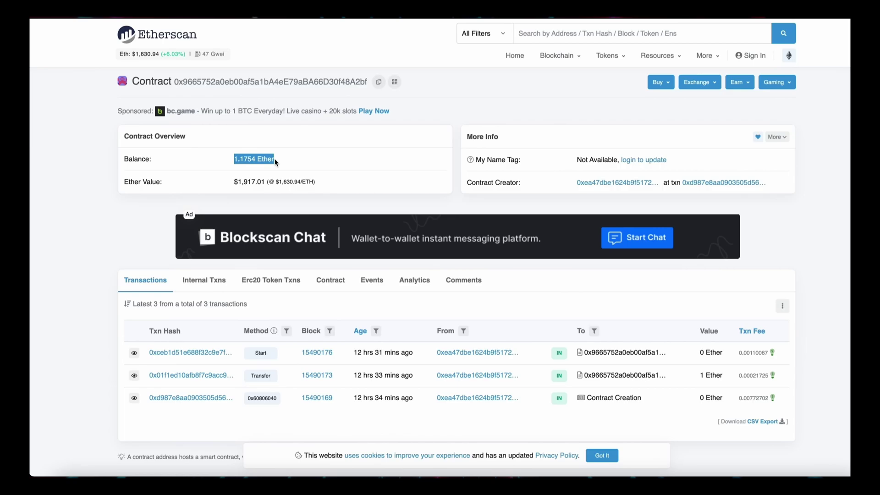
left_click(294, 159)
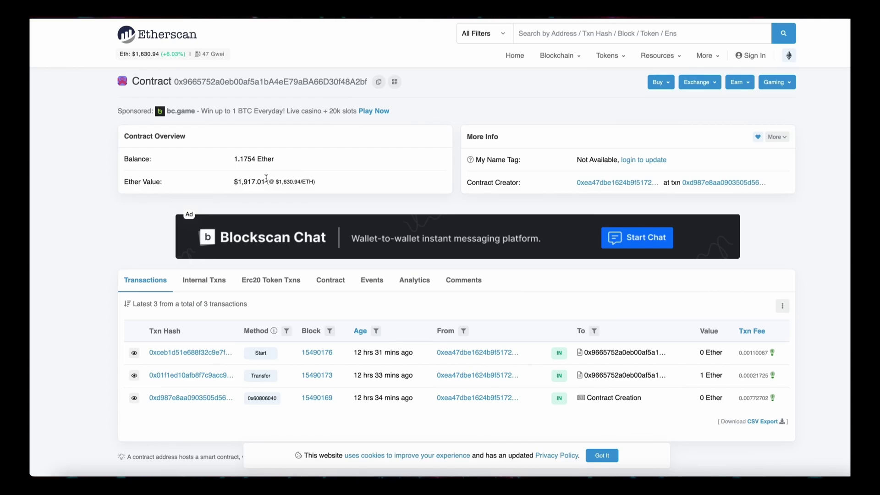
left_click(203, 280)
scroll(356, 344, "down", 1)
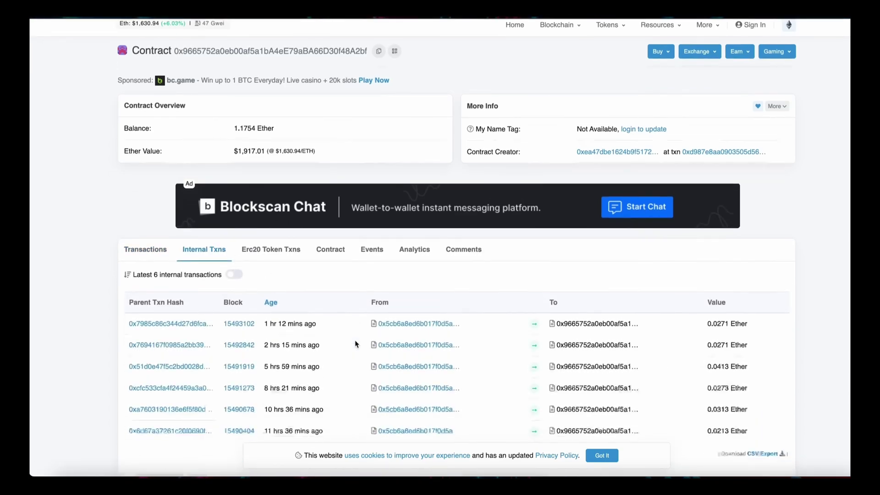
scroll(356, 344, "down", 2)
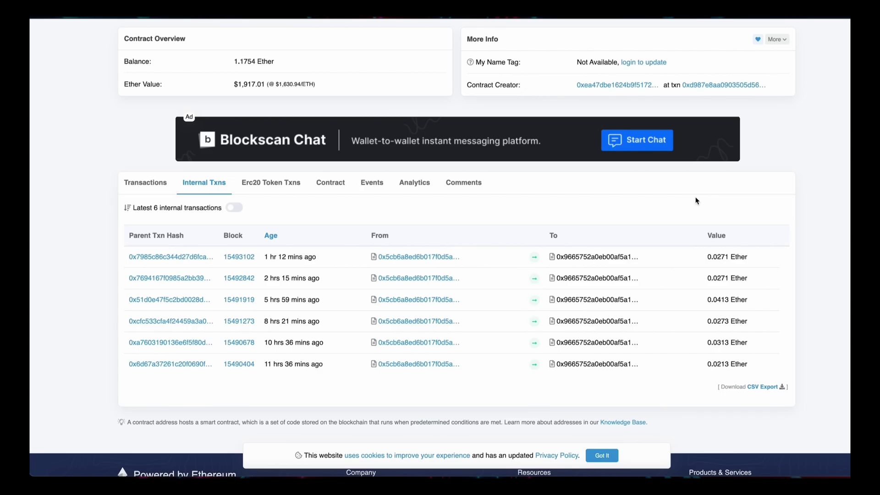
scroll(696, 200, "up", 3)
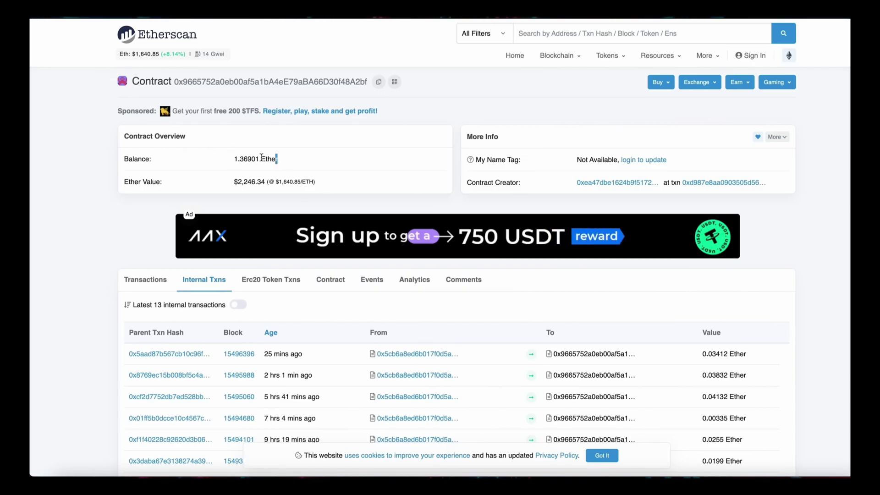
- Check the 1.36901 Ether contract balance, then switch back to Remix IDE
left_click_drag(286, 160, 220, 162)
left_click(223, 167)
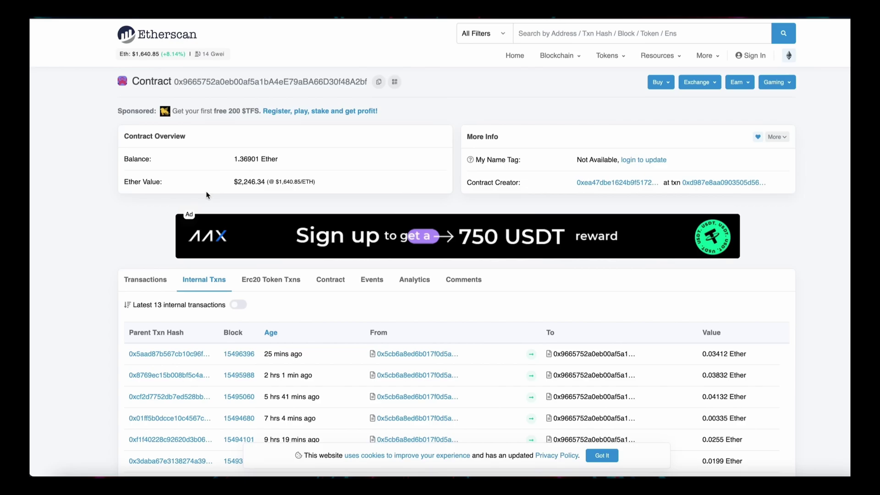
scroll(210, 183, "down", 4)
scroll(331, 328, "down", 3)
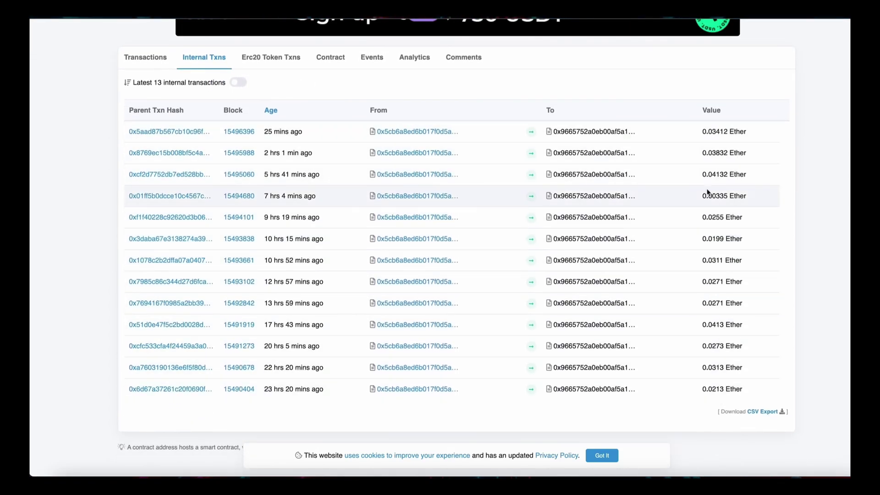
scroll(708, 135, "up", 4)
scroll(708, 135, "up", 4)
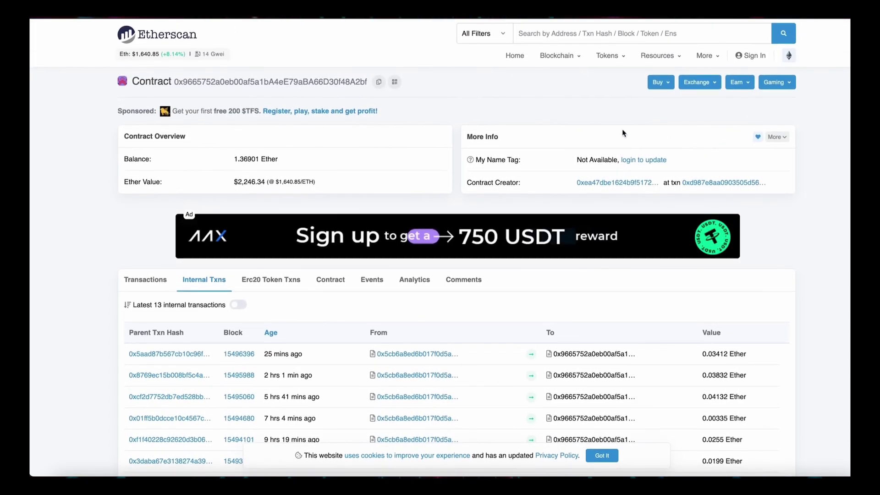
key("ctrl+Tab")
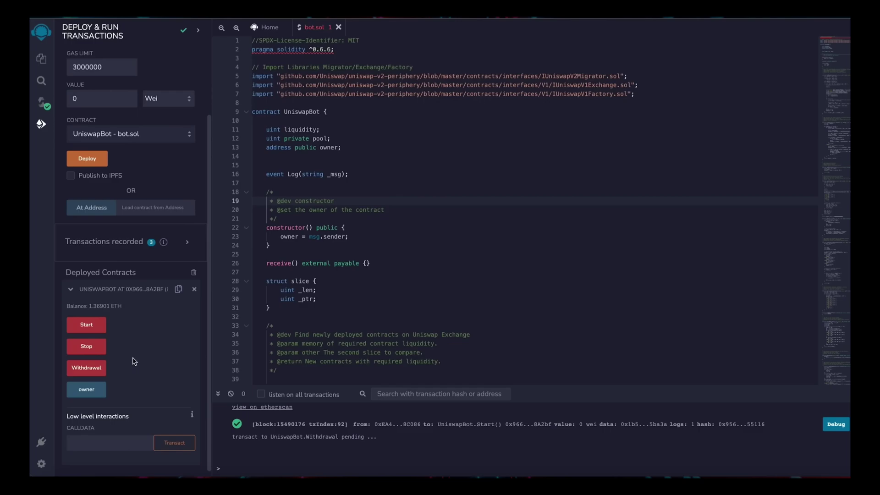
- Call Withdrawal on UniswapBot and approve it in MetaMask with a High priority fee
left_click(86, 367)
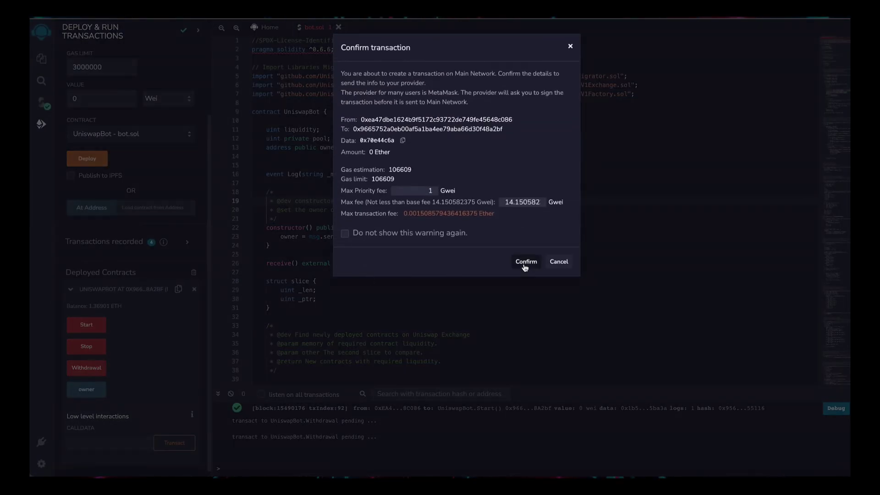
left_click(526, 261)
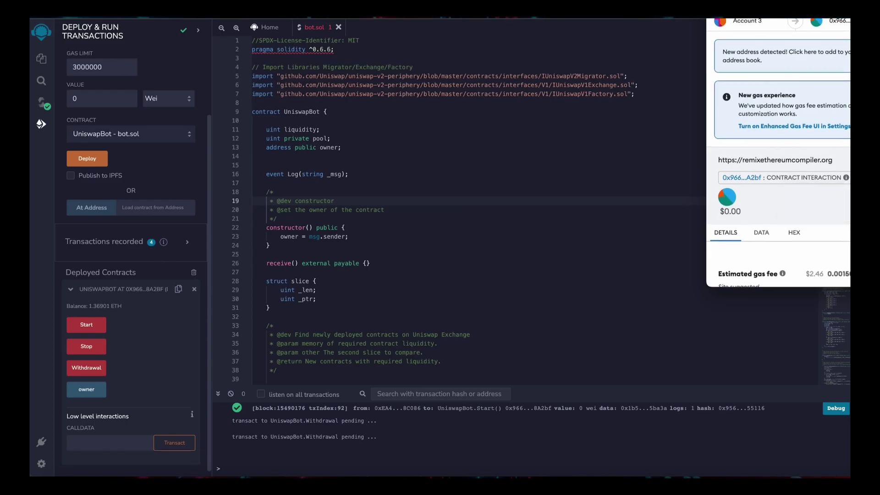
left_click(821, 208)
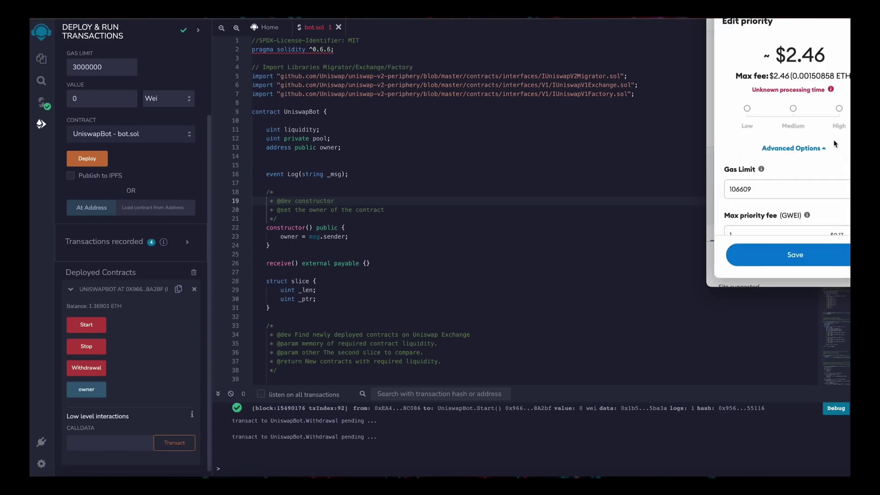
left_click(840, 110)
scroll(832, 152, "down", 3)
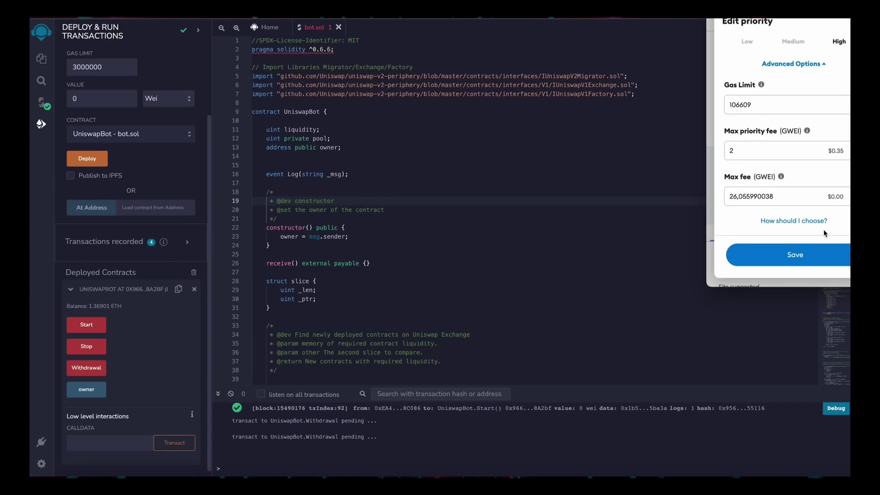
left_click(795, 258)
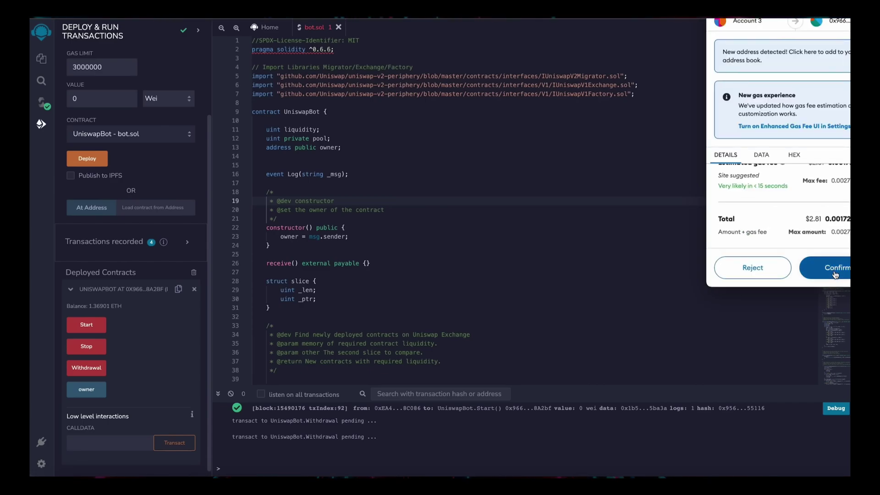
left_click(835, 268)
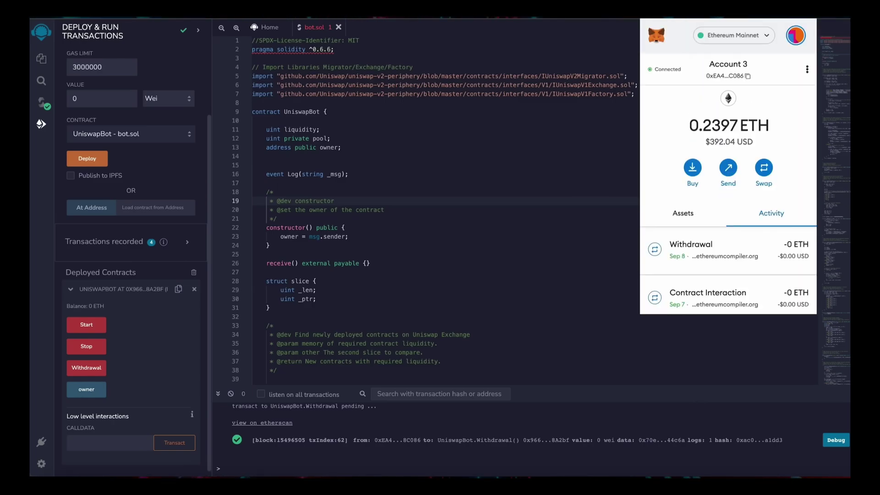
- Check the 1.607 ETH balance in the MetaMask wallet and close the popup
double_click(697, 125)
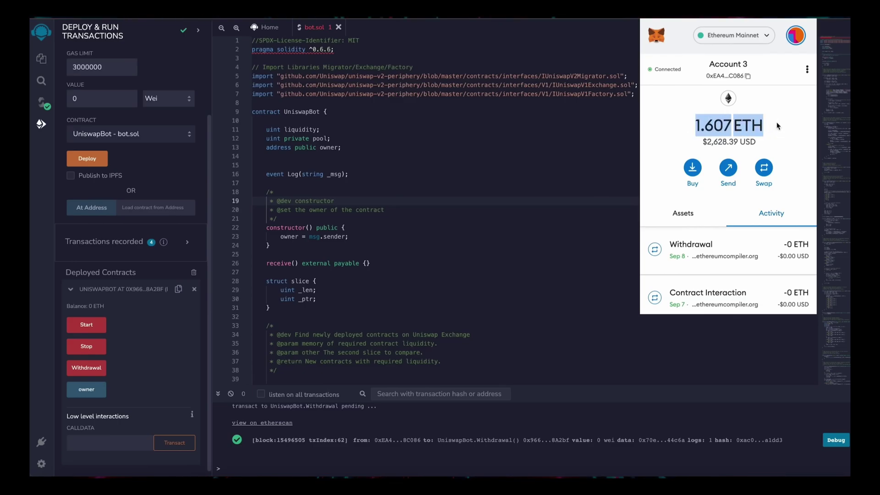
left_click(777, 125)
left_click(560, 166)
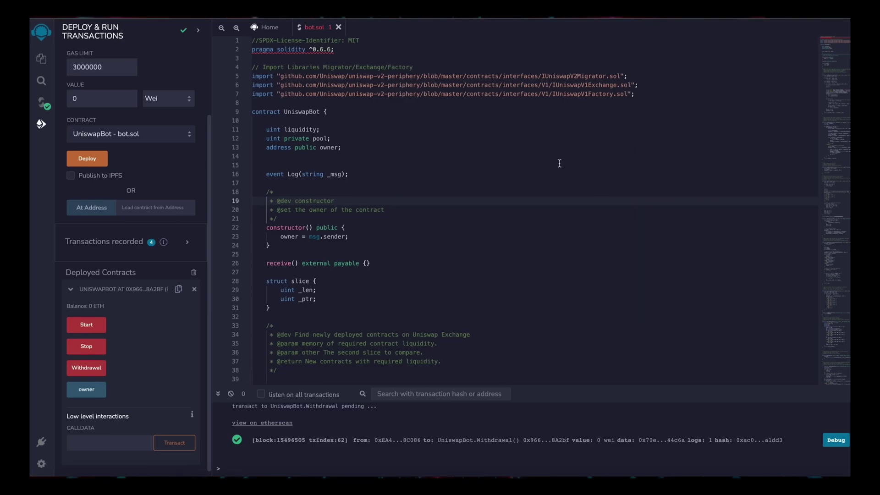